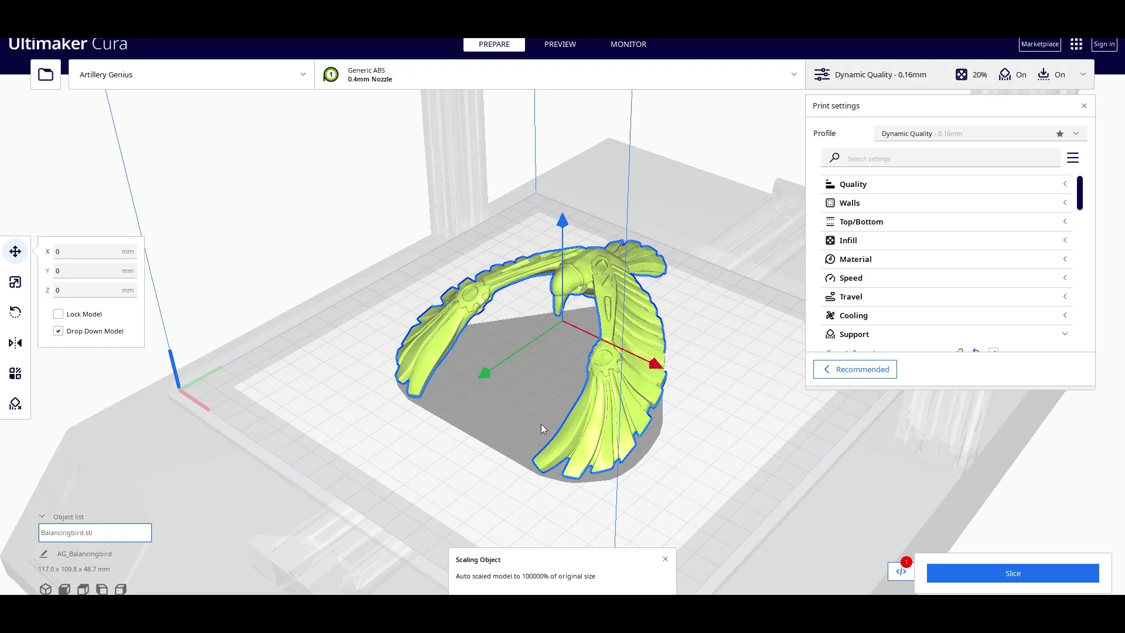
- Scale the bird model uniformly so that it is 70 mm wide in X
click(15, 282)
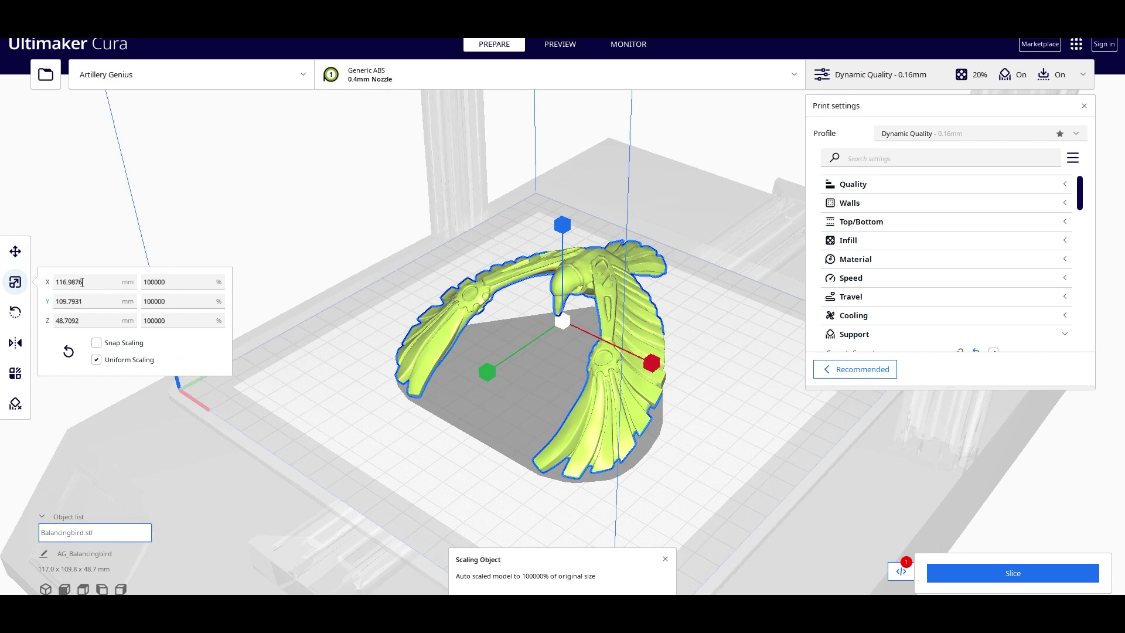
drag(86, 282, 49, 285)
text(70)
key(Return)
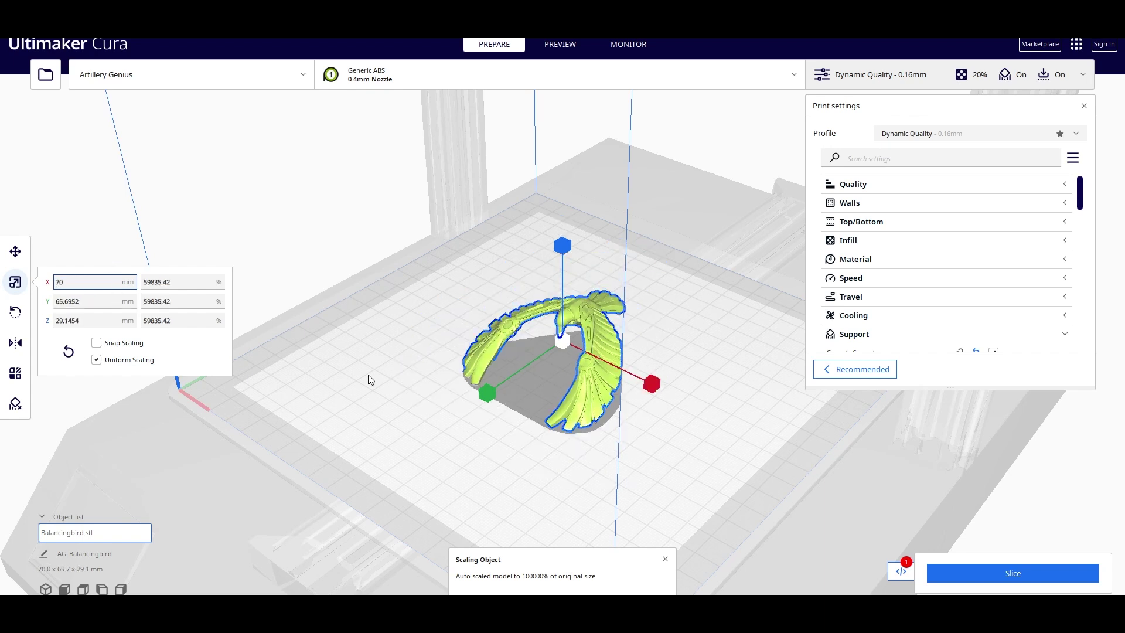
- Rotate the bird about the X axis until it lies flipped over and nearly flat on the build plate
click(711, 454)
right_drag(711, 454, 550, 431)
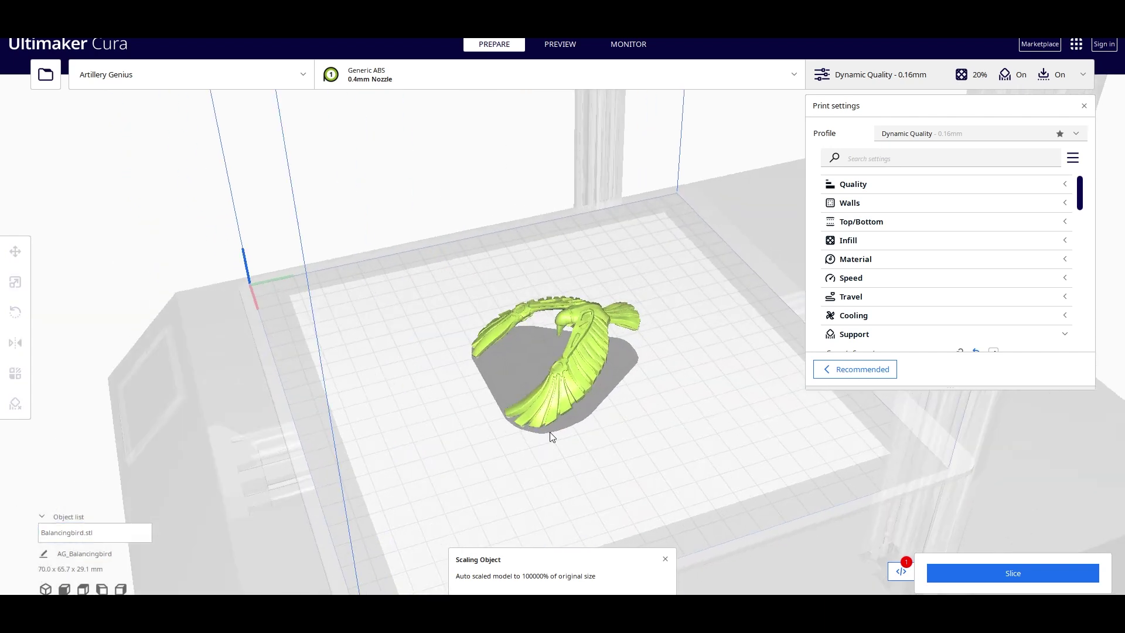
click(564, 379)
click(15, 312)
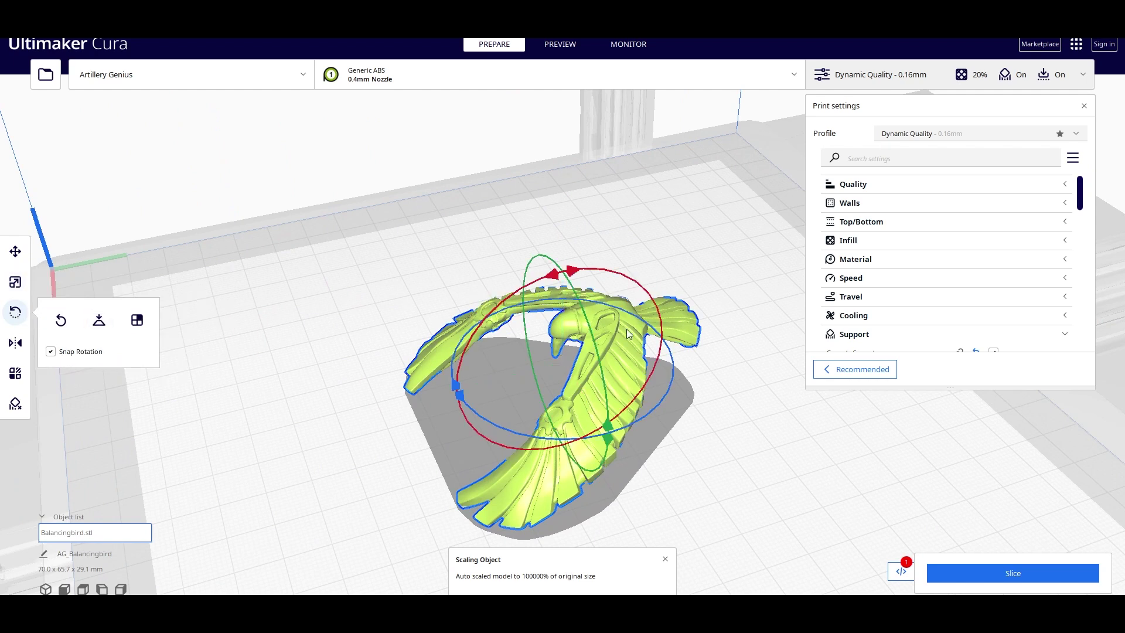
drag(567, 273, 519, 446)
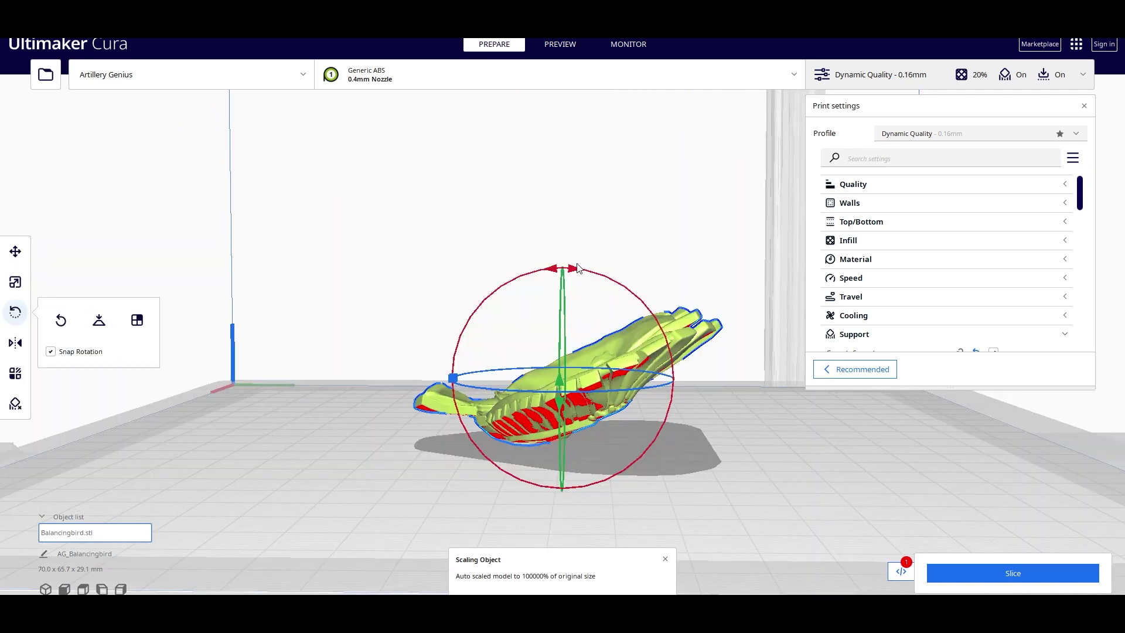
drag(579, 267, 613, 303)
right_drag(613, 303, 539, 440)
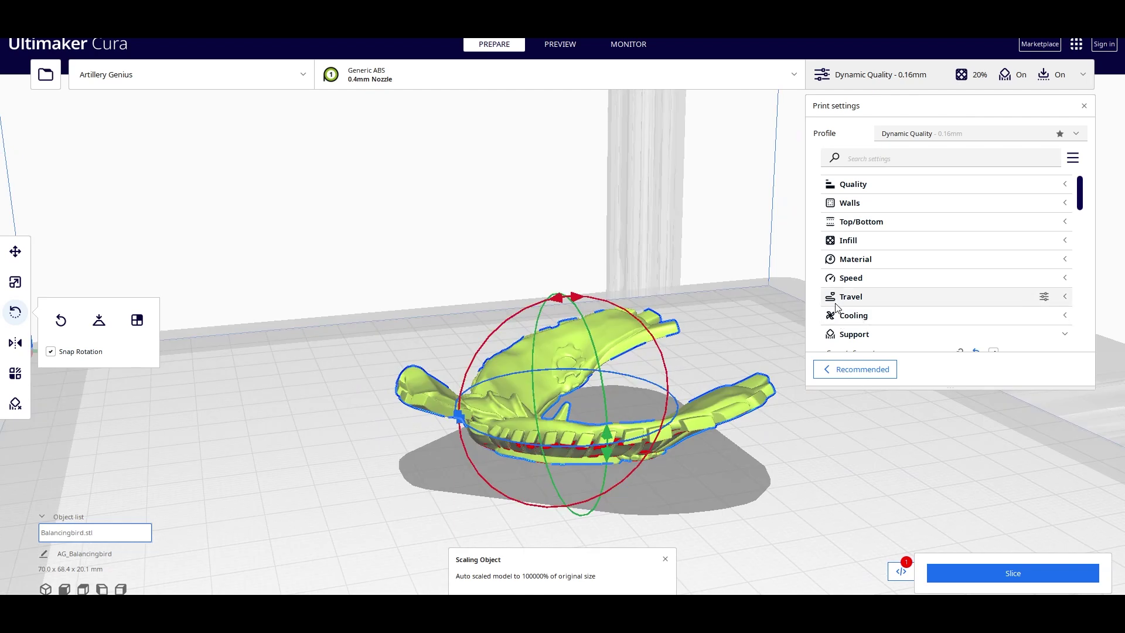
- Switch the print profile to Standard Quality - 0.2 mm and keep the customized settings
click(964, 137)
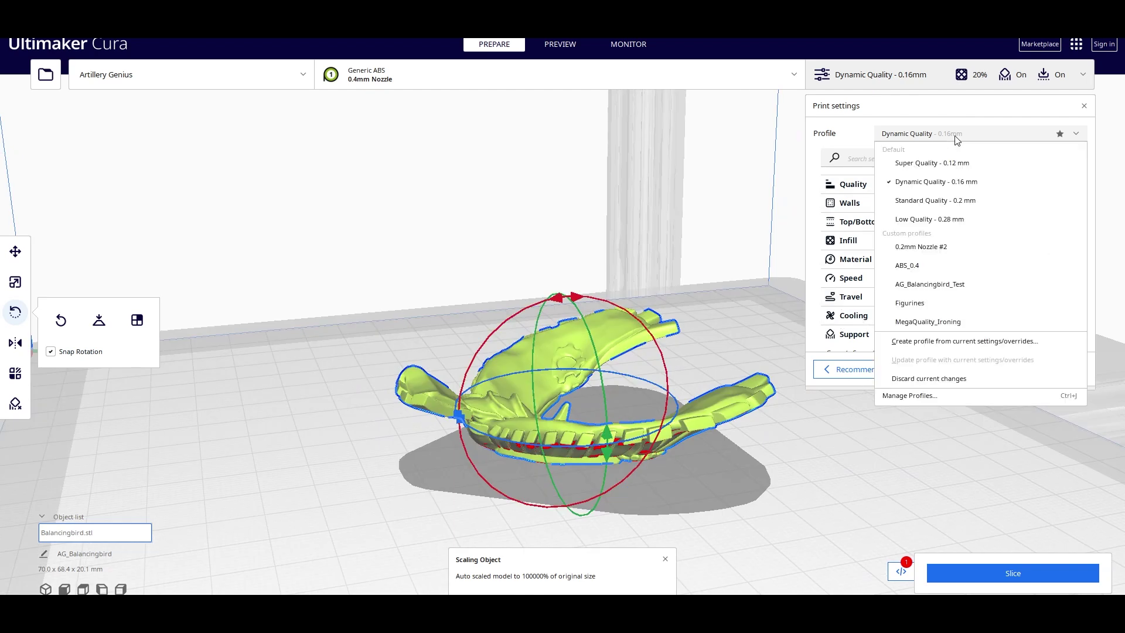
click(955, 200)
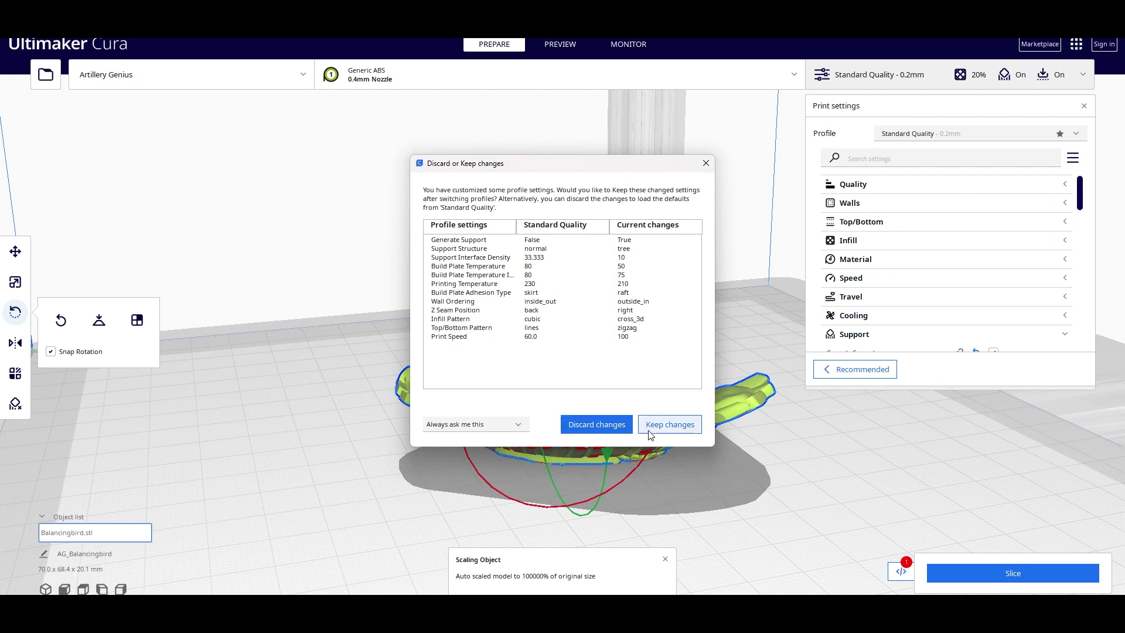
click(672, 427)
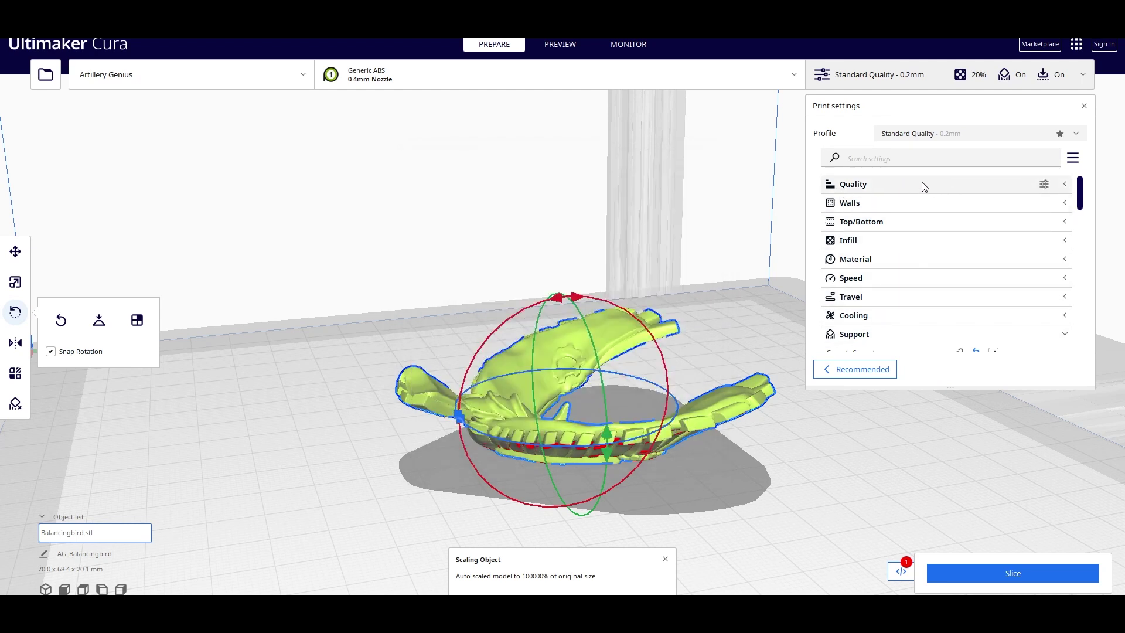
- Review the infill settings and the printing and build plate temperatures in the material settings
click(849, 240)
mouse_move(872, 273)
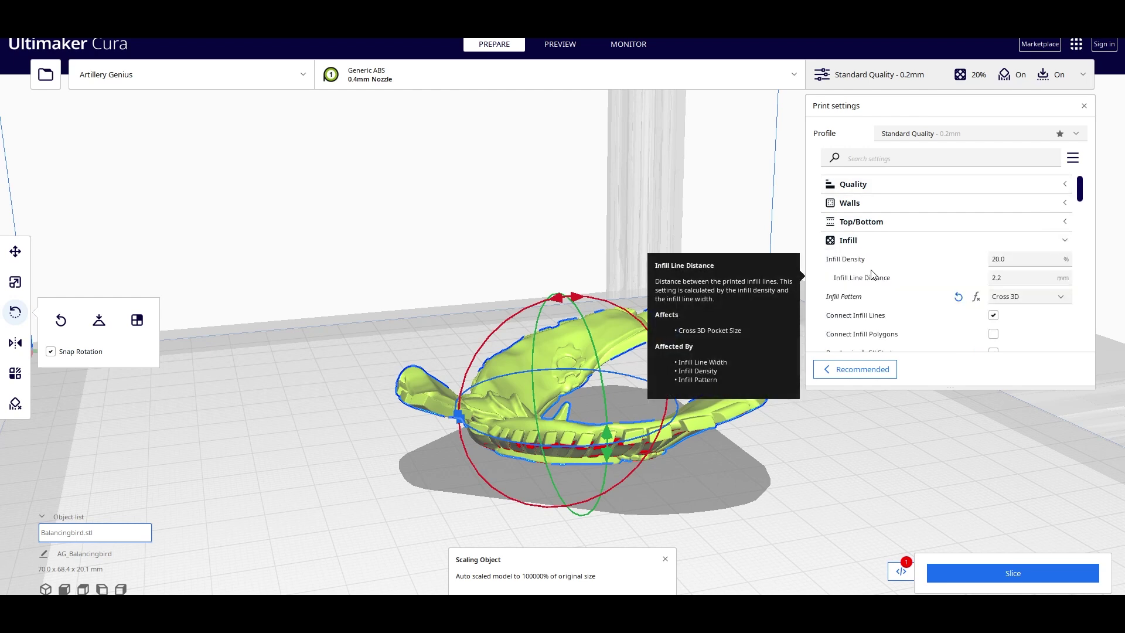
right_drag(637, 441, 589, 420)
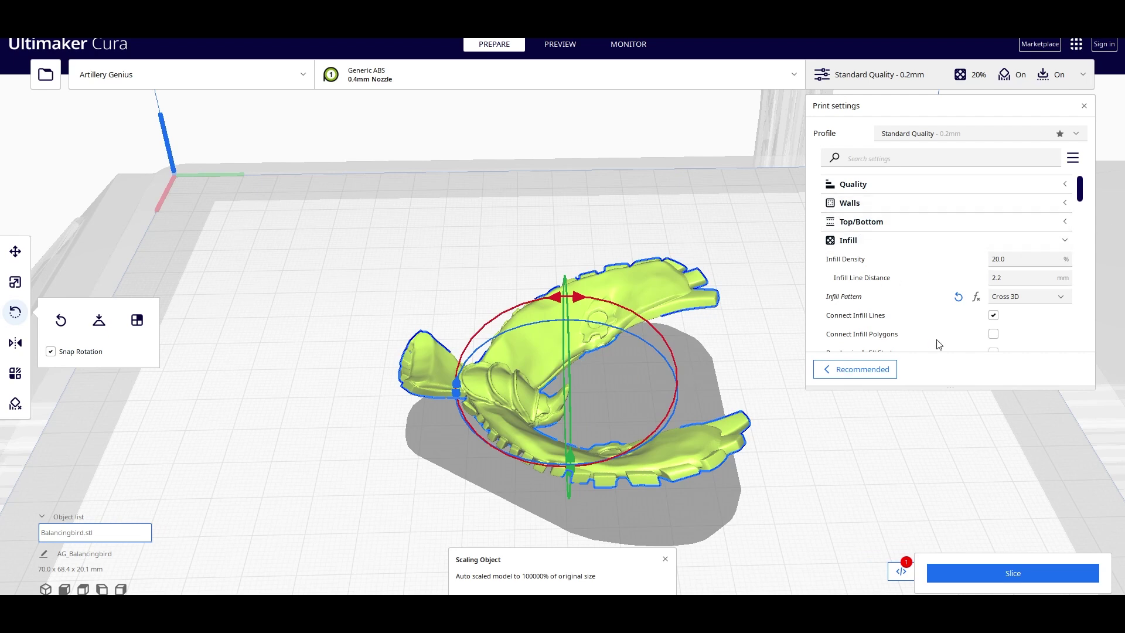
mouse_move(844, 266)
right_drag(598, 511, 642, 473)
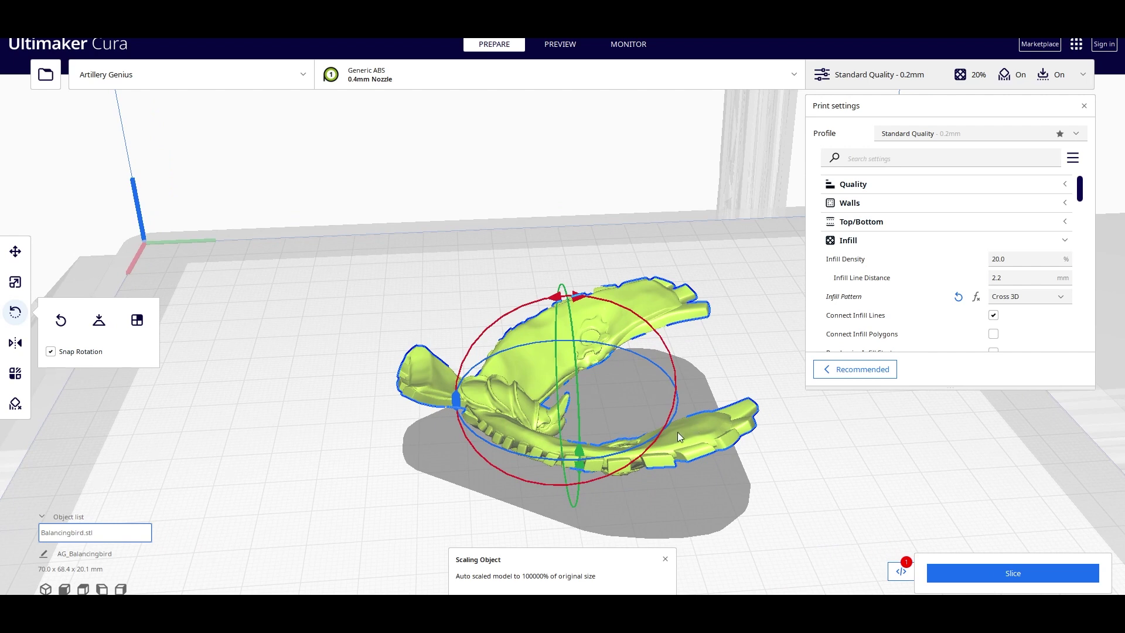
click(863, 242)
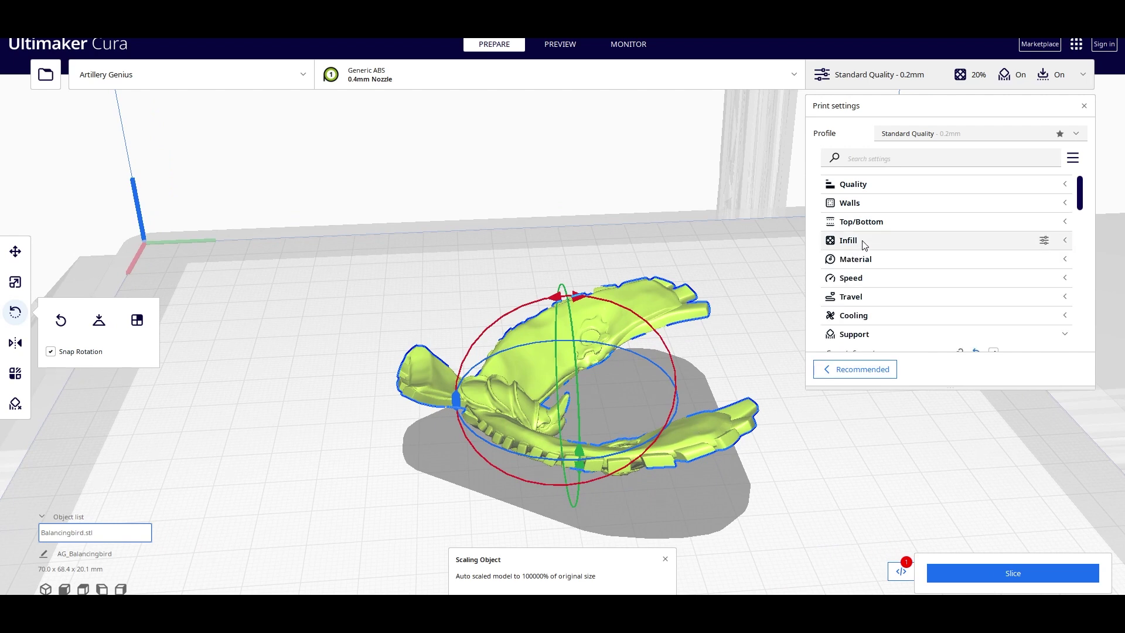
click(866, 260)
scroll(886, 297, down, 4)
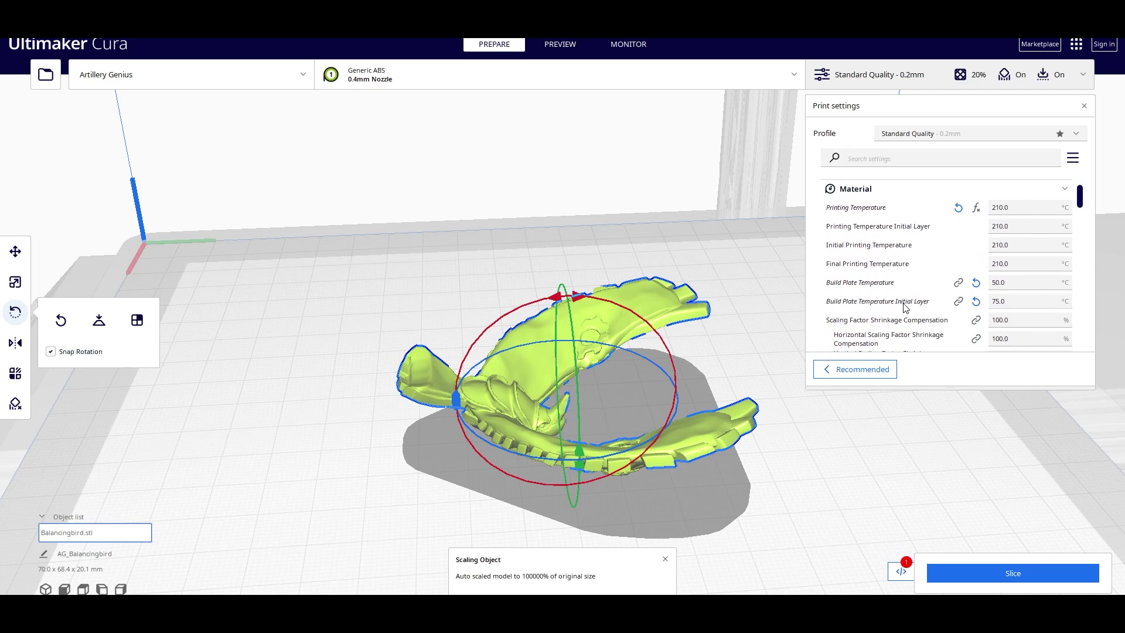
mouse_move(899, 237)
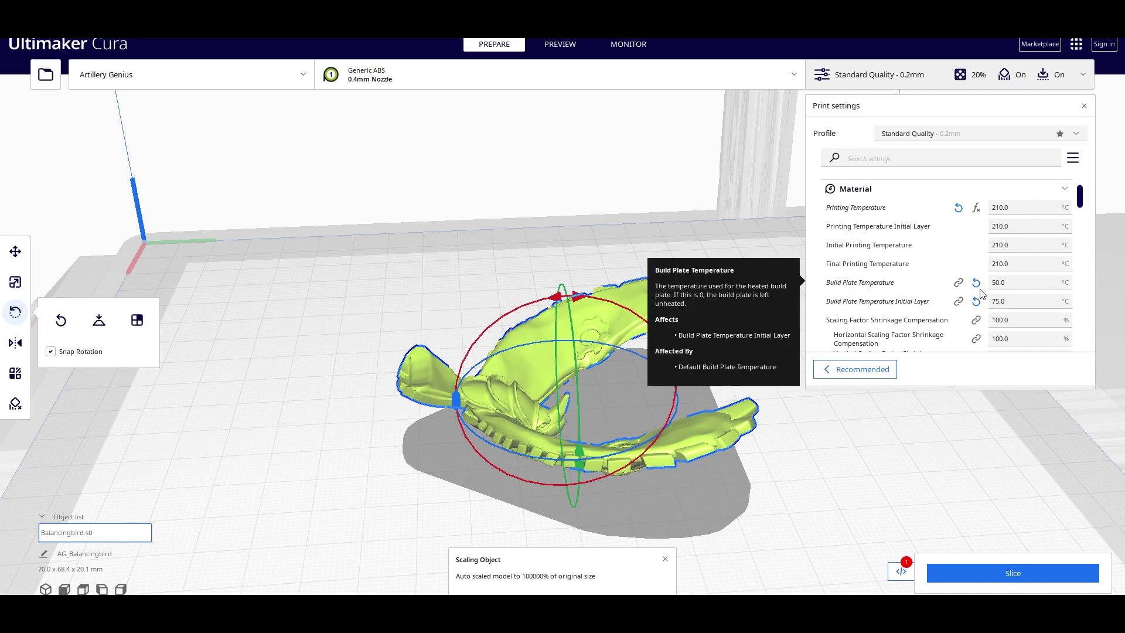
click(944, 194)
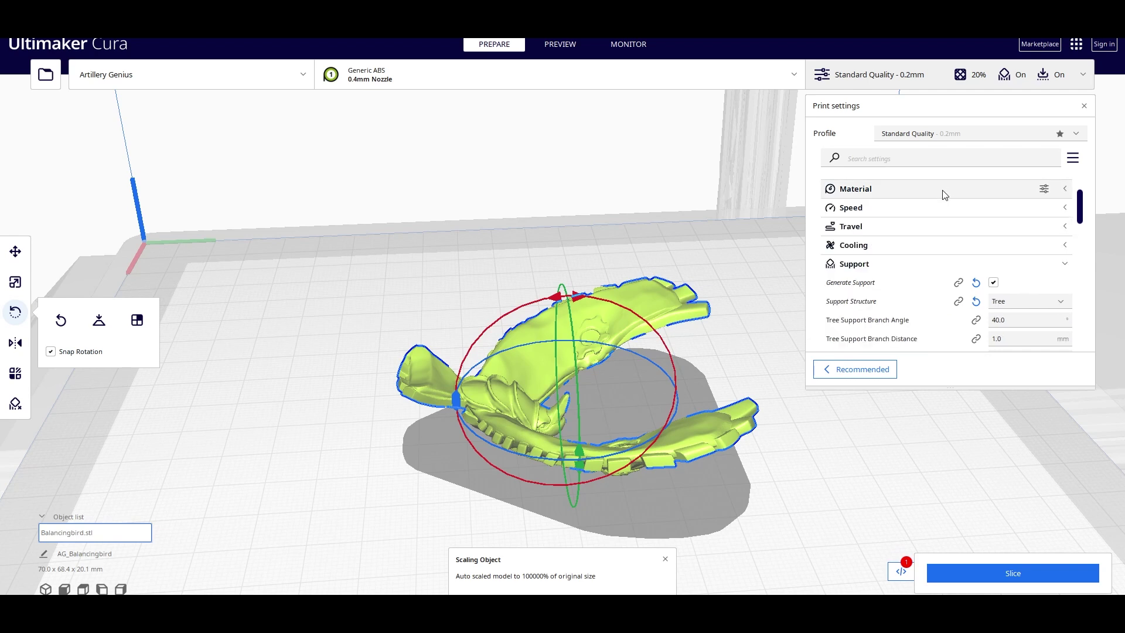
- Set the print speed to 60 mm/s in the speed settings
click(966, 207)
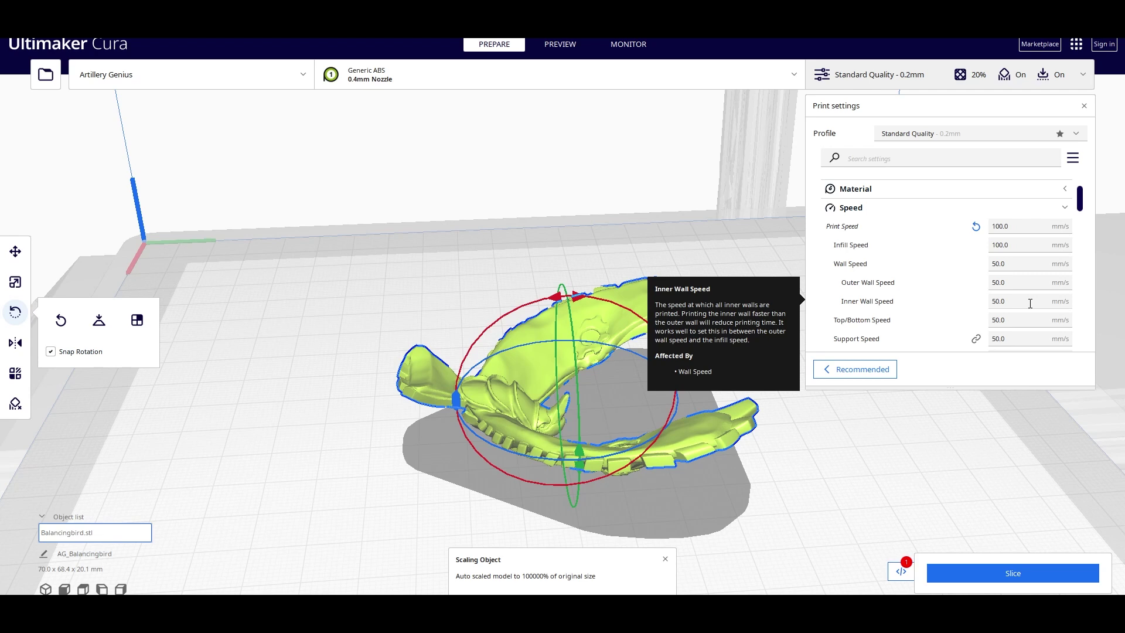
click(1015, 227)
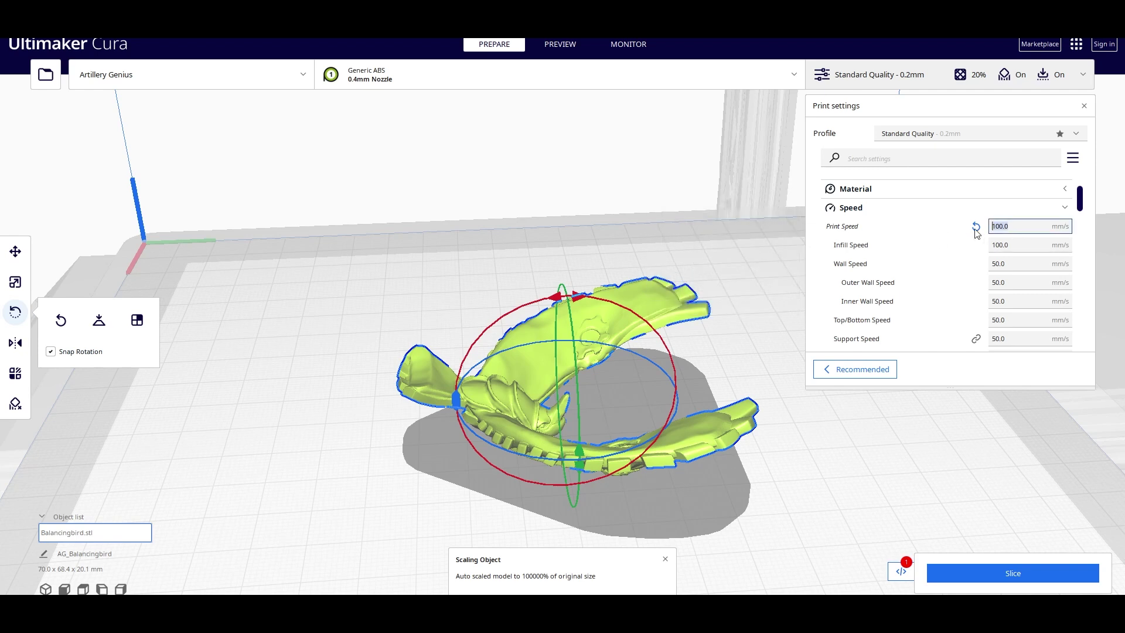
text(60)
click(877, 209)
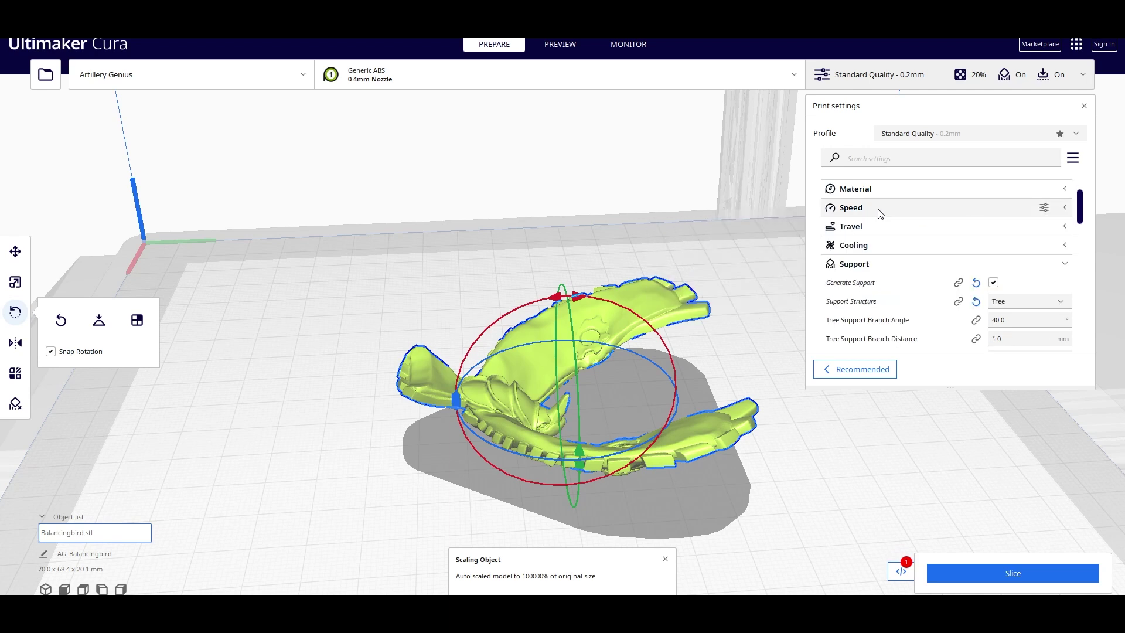
click(880, 228)
click(890, 232)
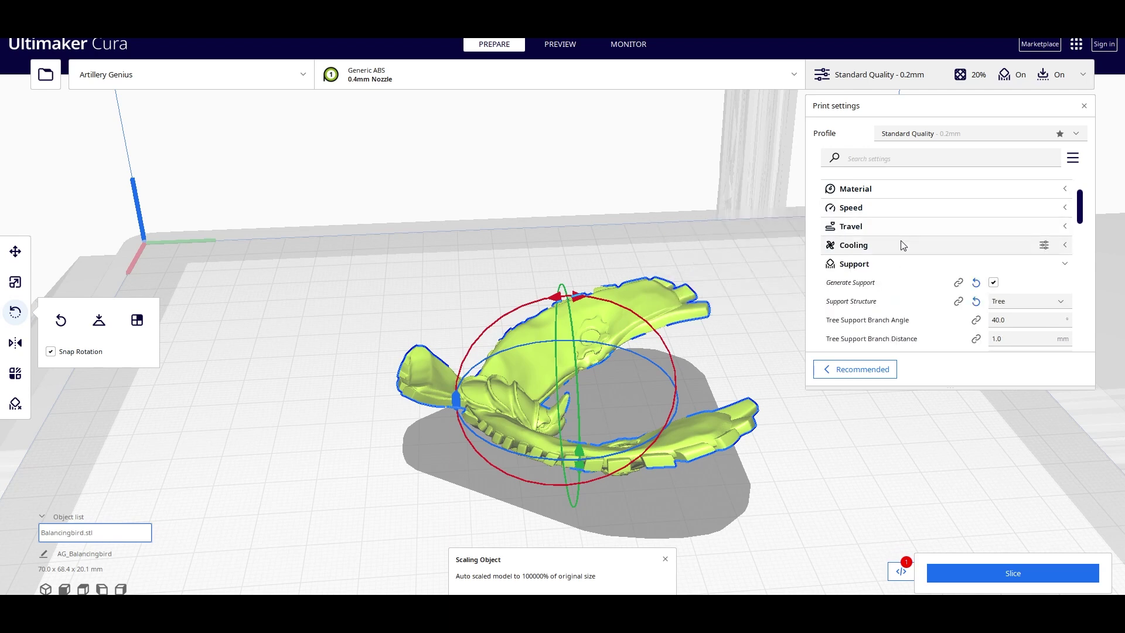
- Set the support line distance to 2 mm in the support settings
scroll(904, 279, down, 2)
scroll(904, 282, down, 1)
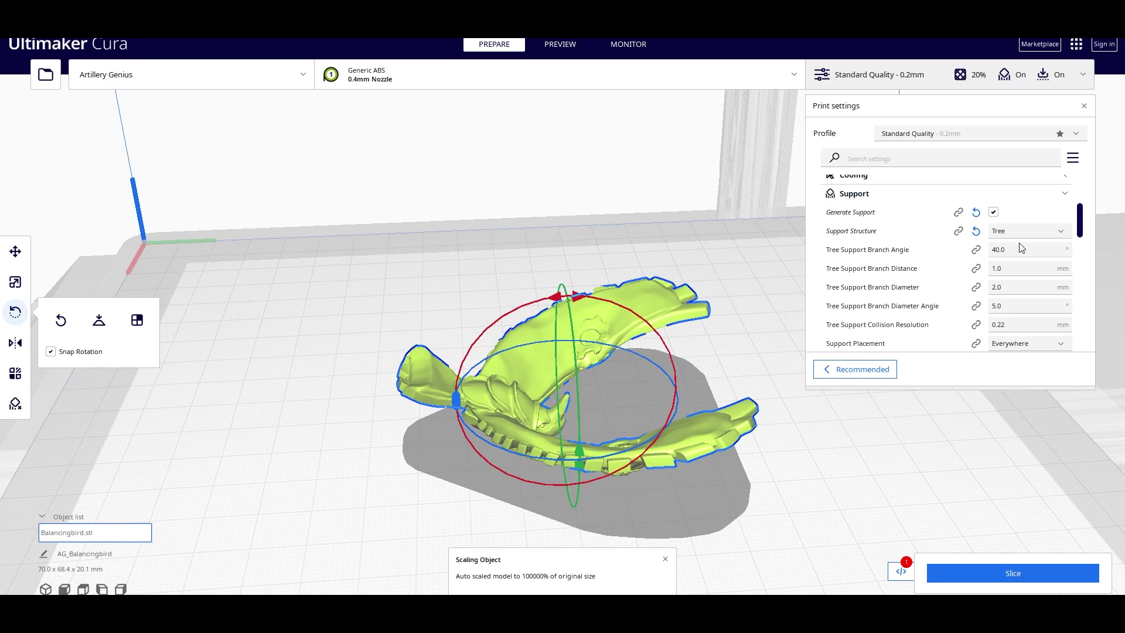
scroll(869, 270, down, 4)
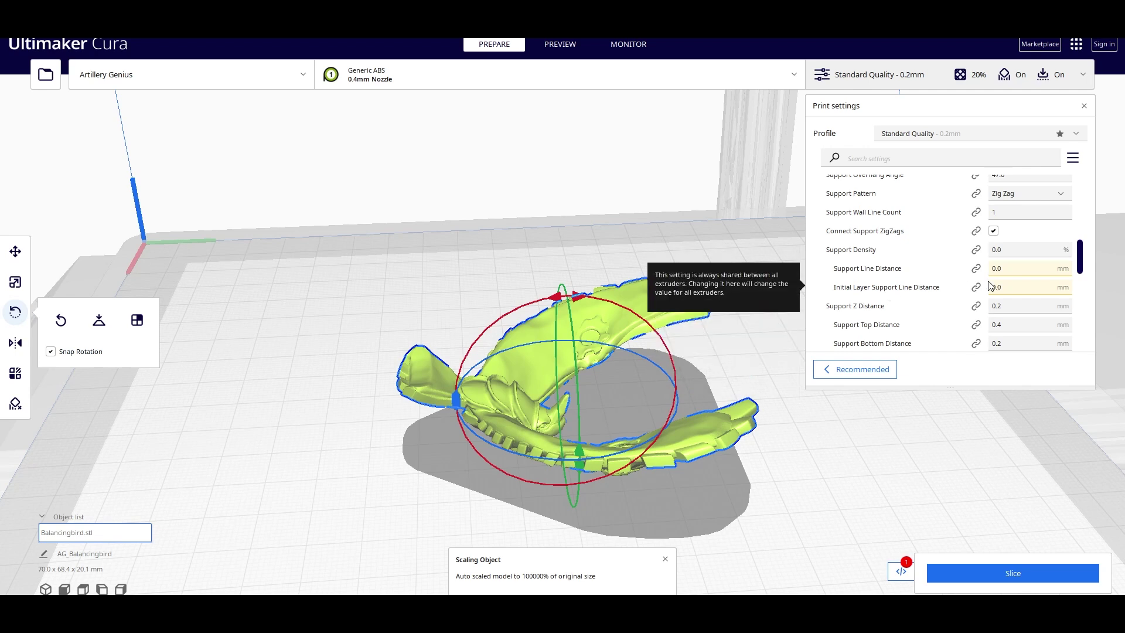
double_click(1008, 270)
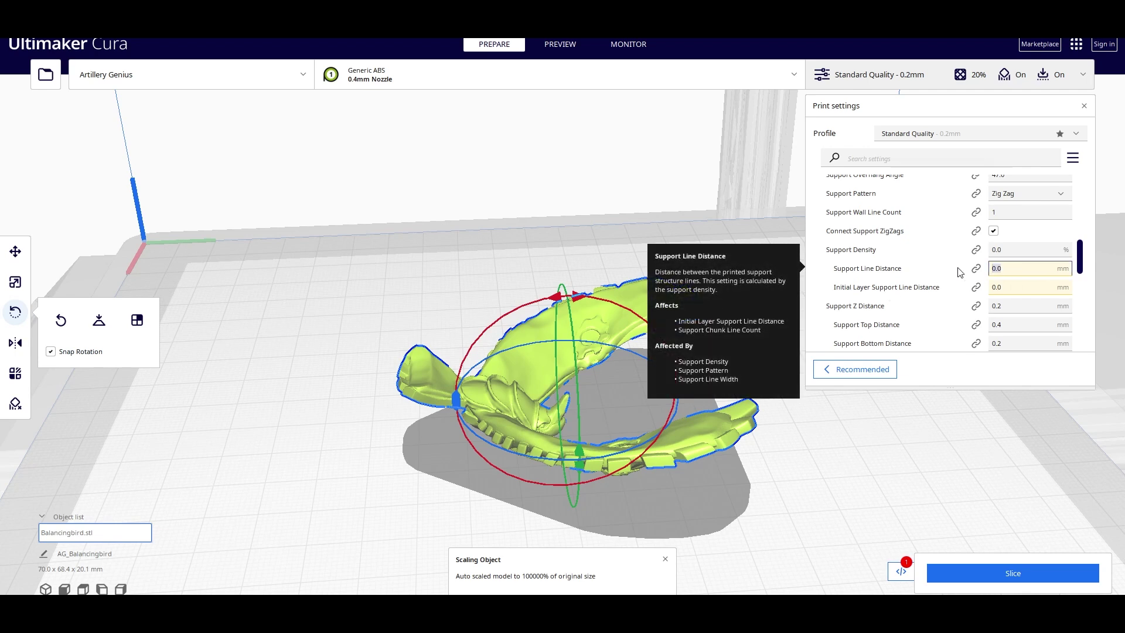
text(1)
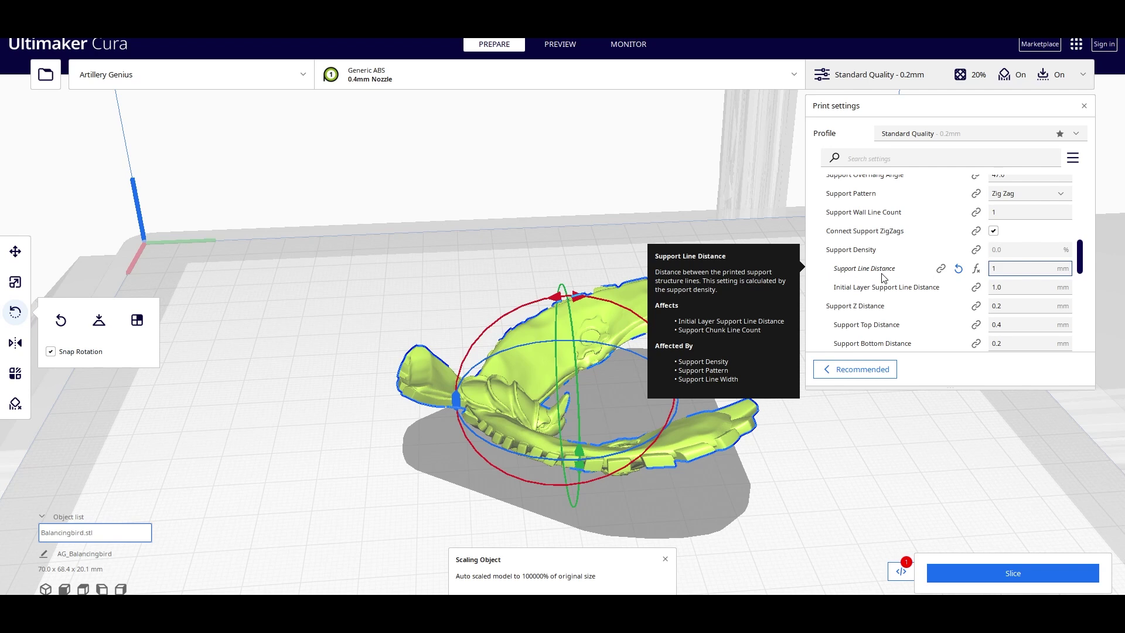
double_click(1025, 267)
text(2)
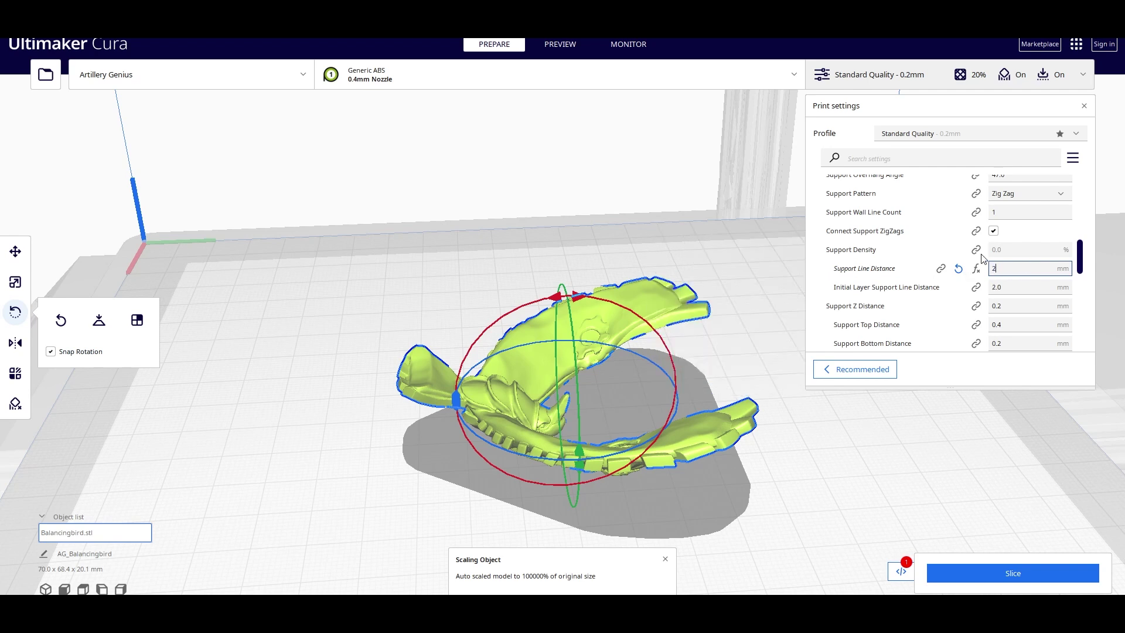
key(Tab)
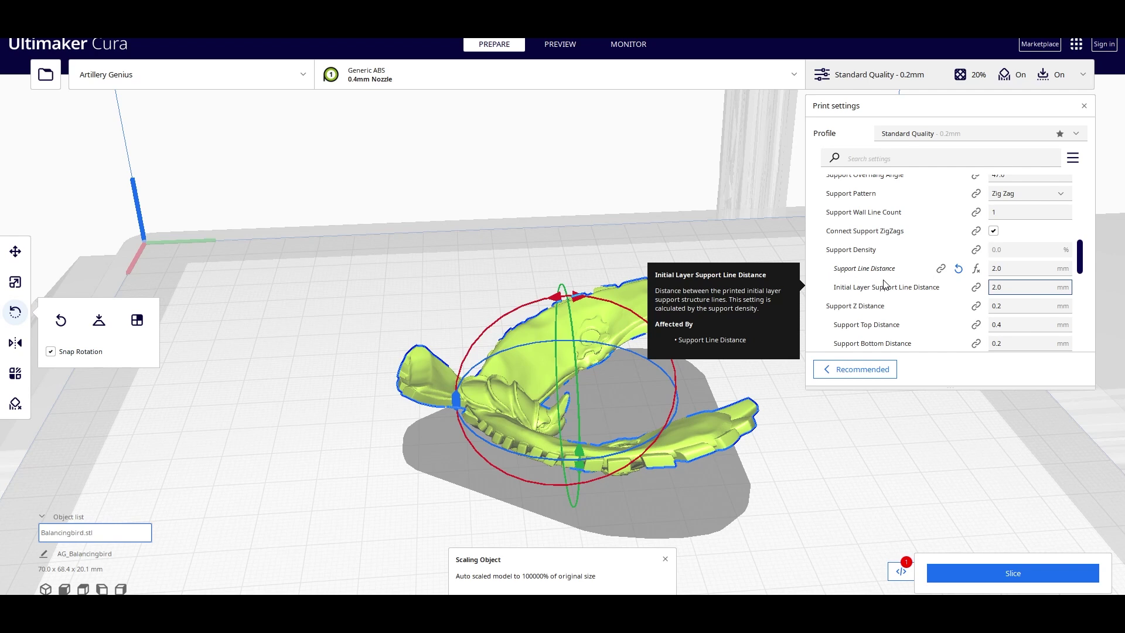
click(1073, 158)
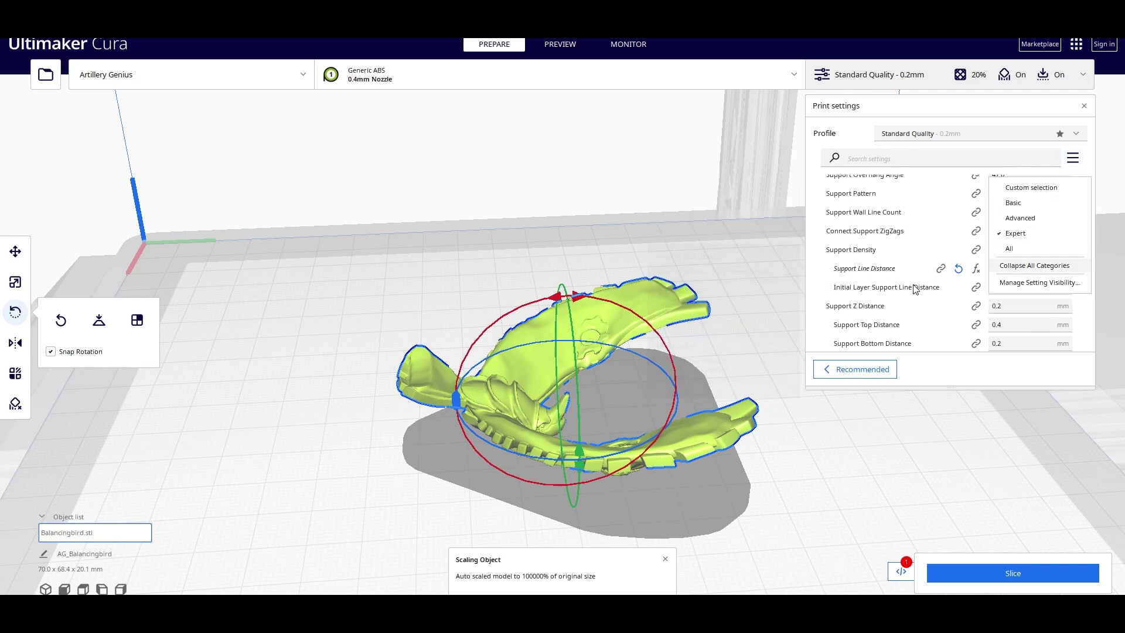
click(870, 159)
click(864, 156)
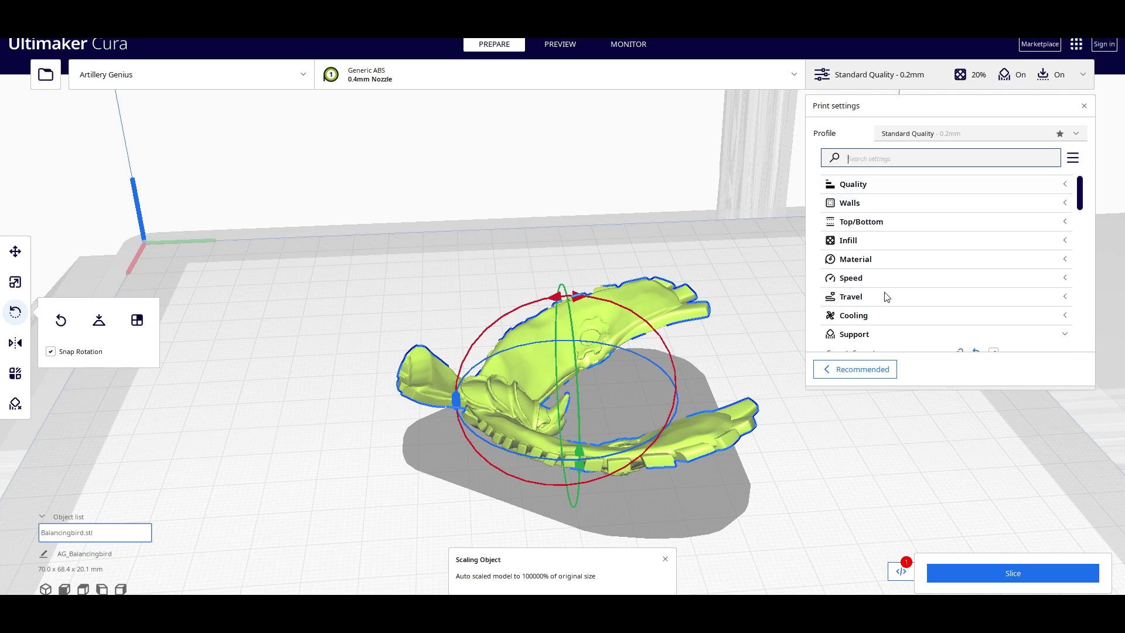
- Change the build plate adhesion type from Raft to Skirt
scroll(876, 290, down, 3)
click(870, 264)
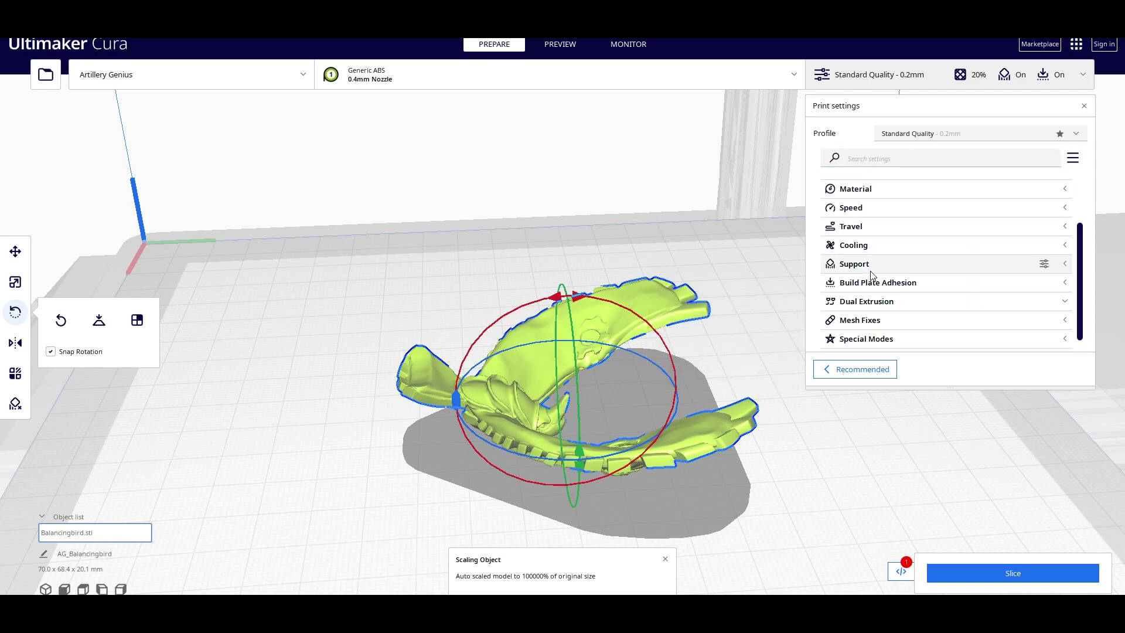
click(885, 283)
scroll(884, 282, down, 3)
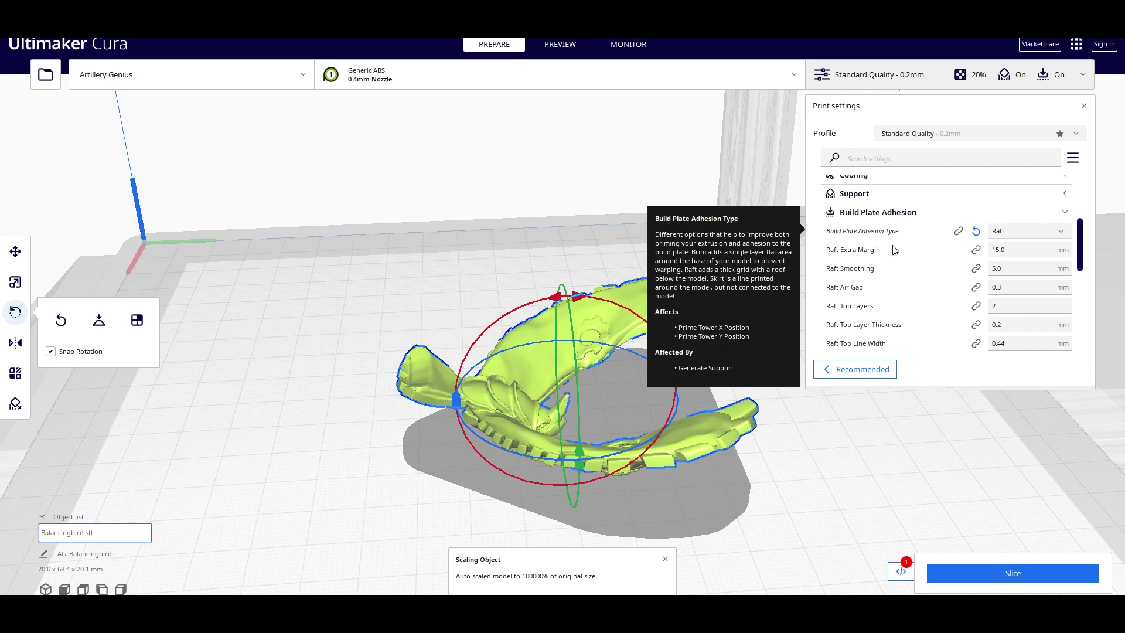
click(1039, 231)
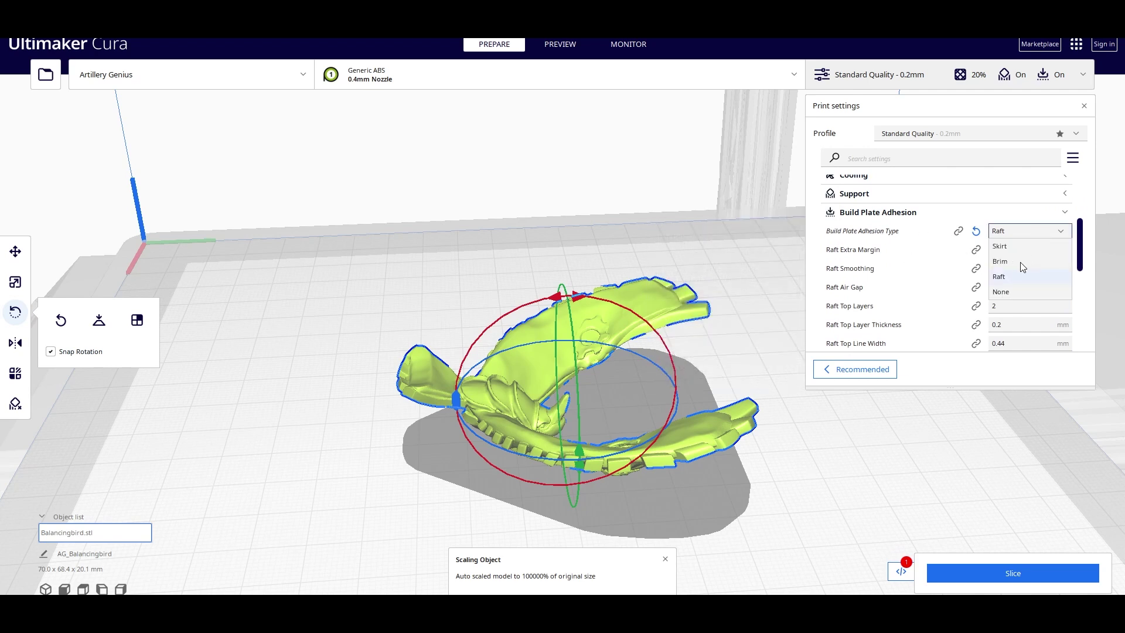
click(1020, 261)
click(1013, 237)
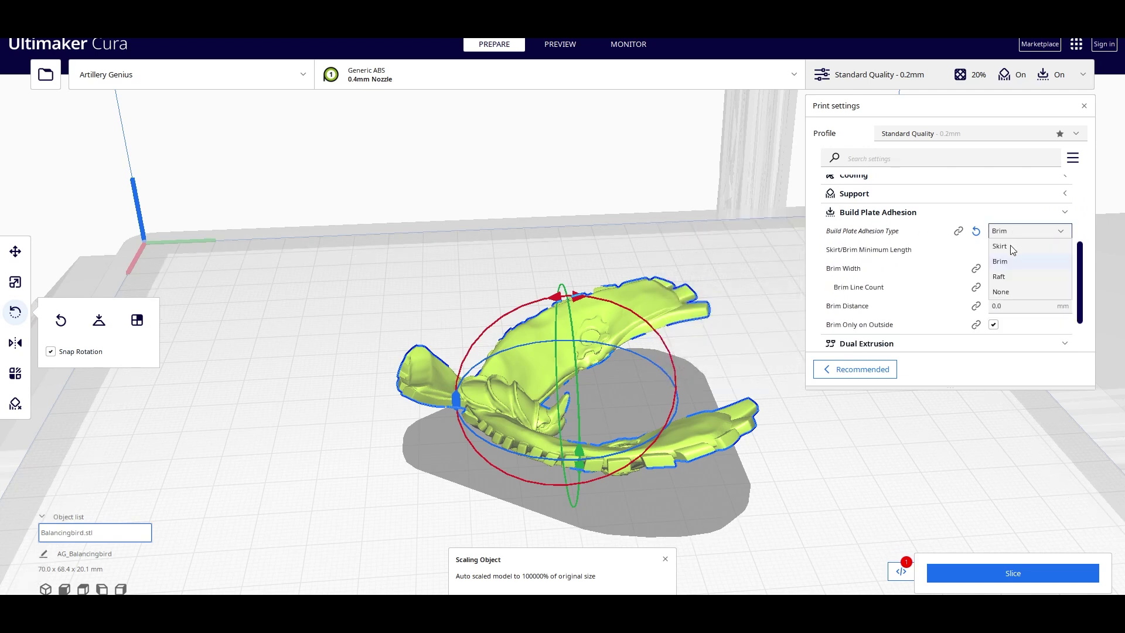
click(1011, 246)
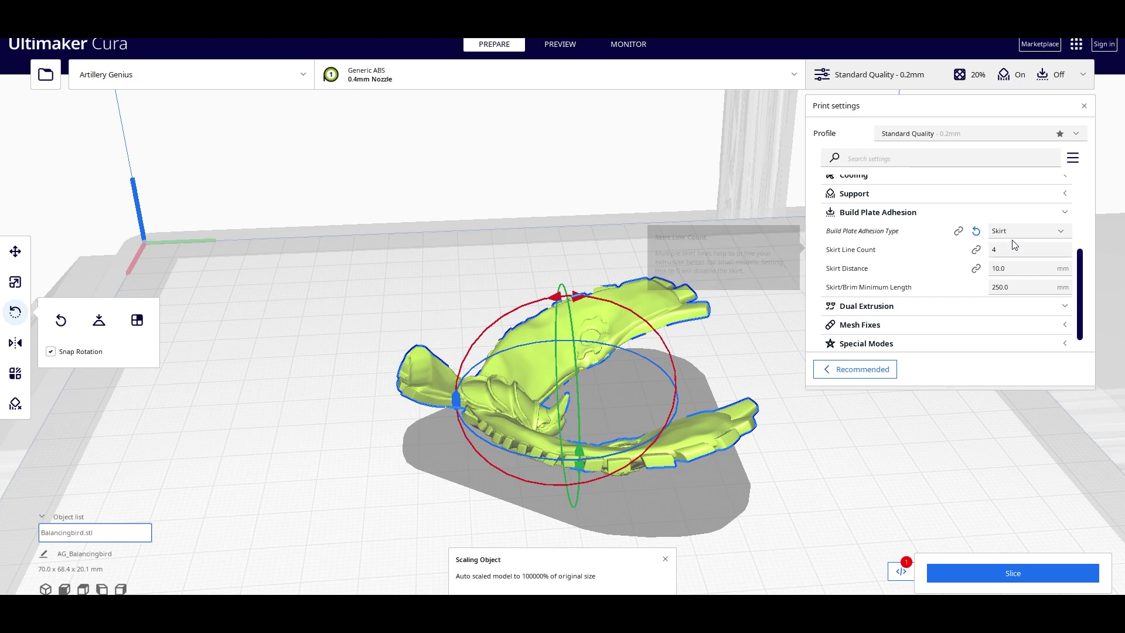
- Change the build plate adhesion type to Raft, slice the model and show the layer preview
right_drag(704, 413, 722, 337)
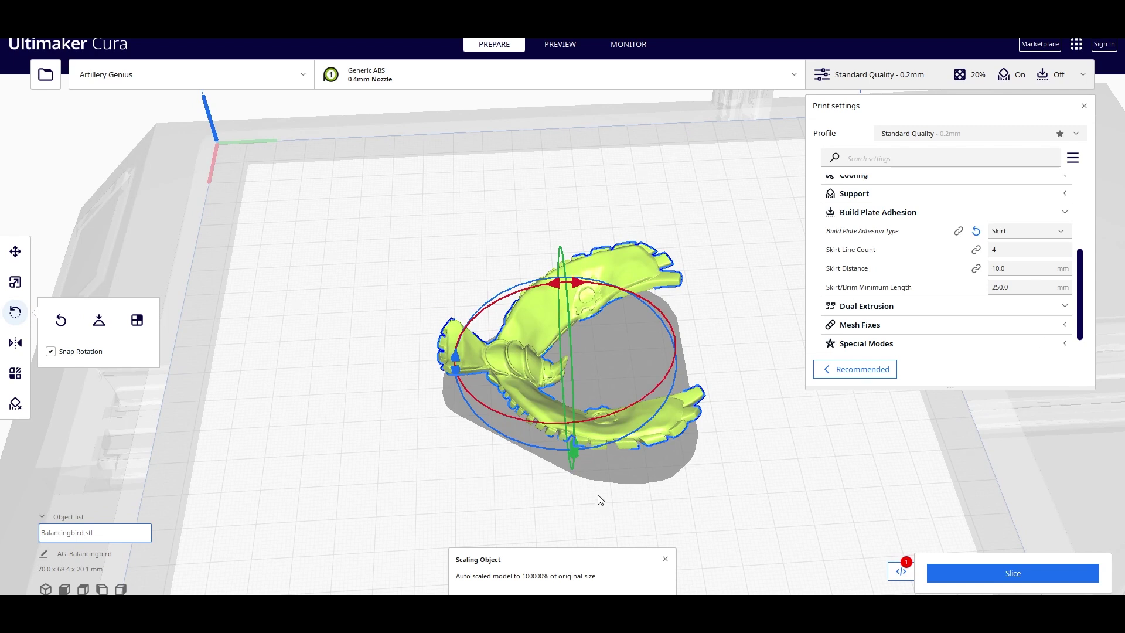
click(1046, 232)
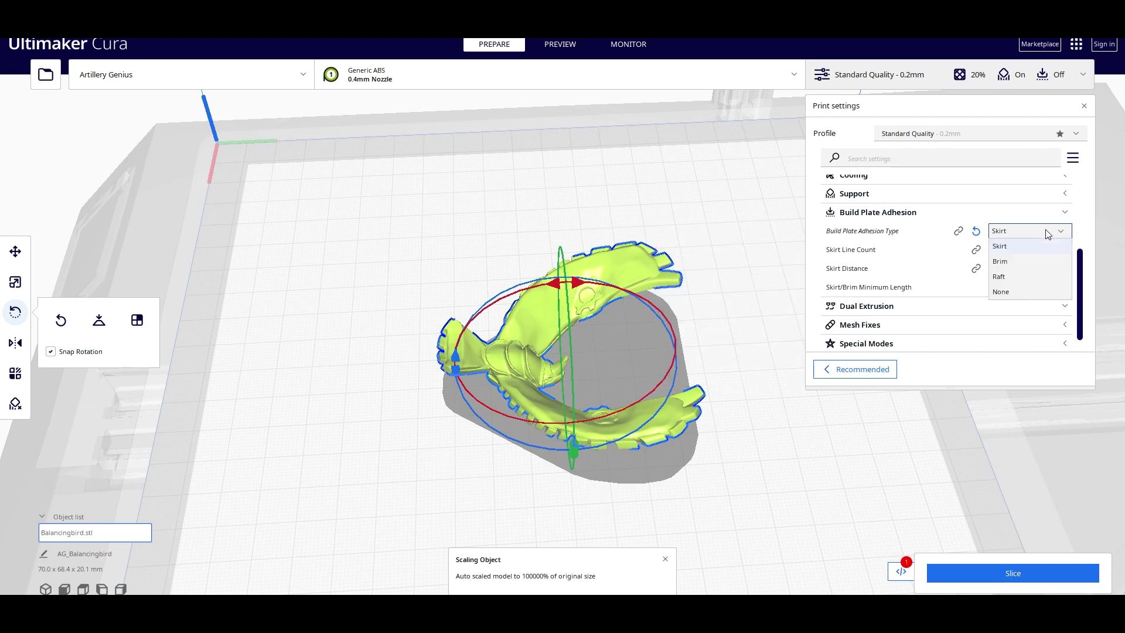
click(999, 276)
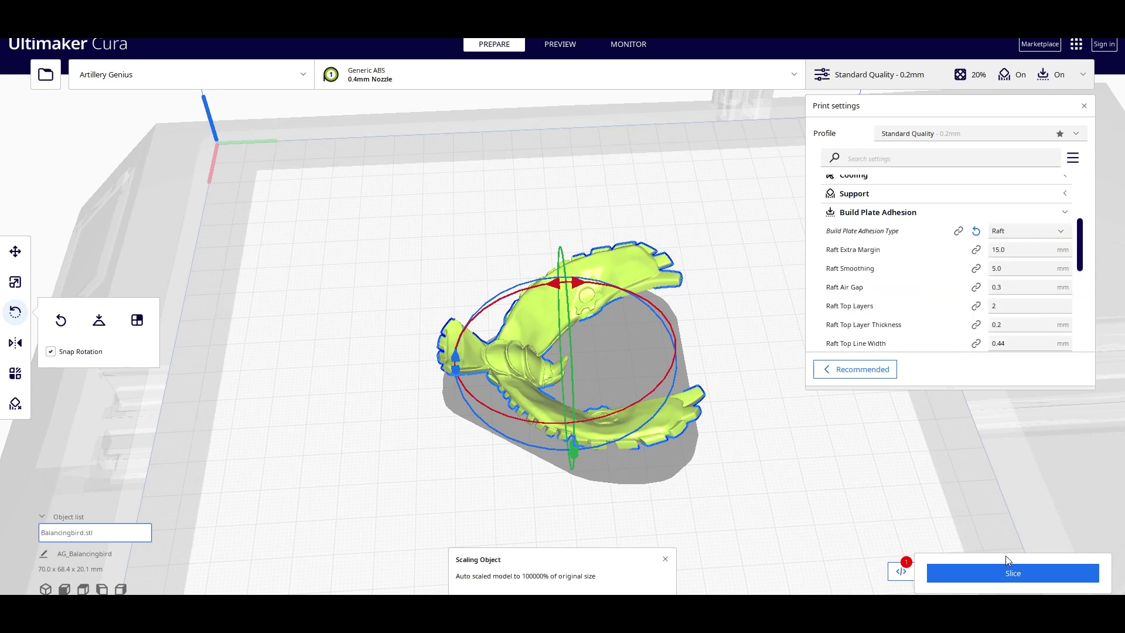
key(ctrl+p)
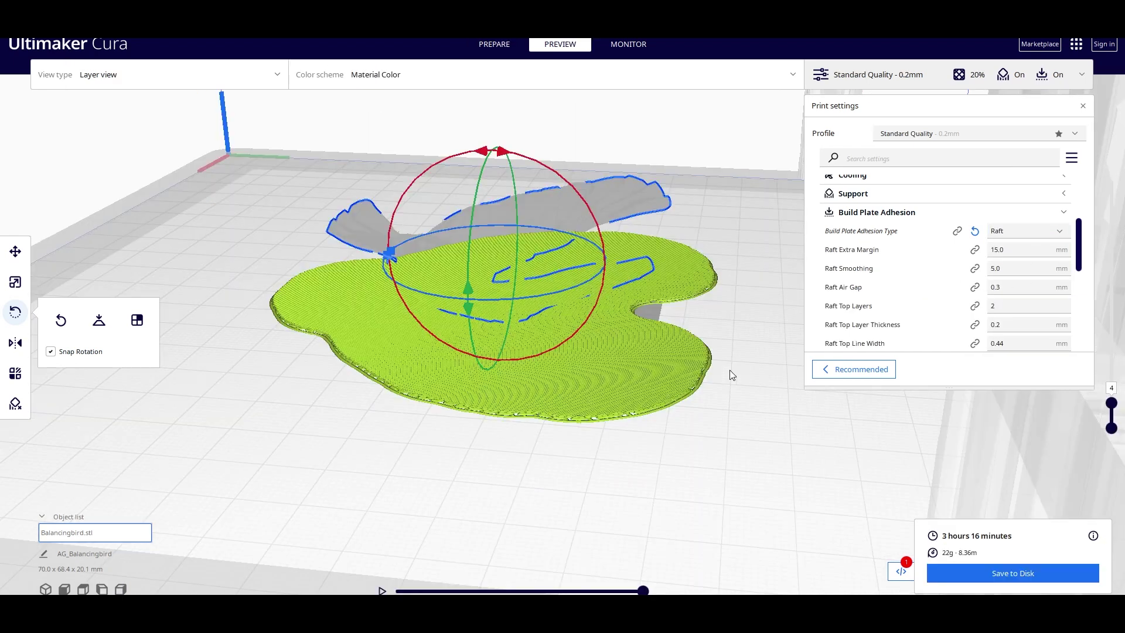
- Examine the raft and the first support layers in the layer preview up to layer 18
right_drag(525, 402, 1022, 421)
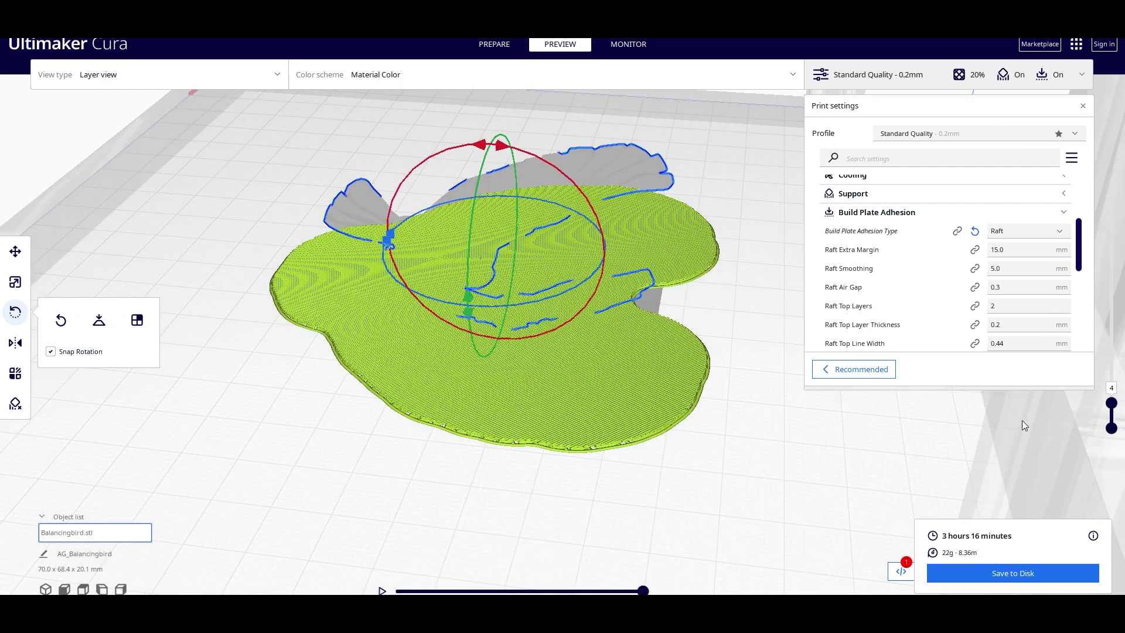
drag(1115, 404, 1111, 374)
right_drag(775, 460, 561, 345)
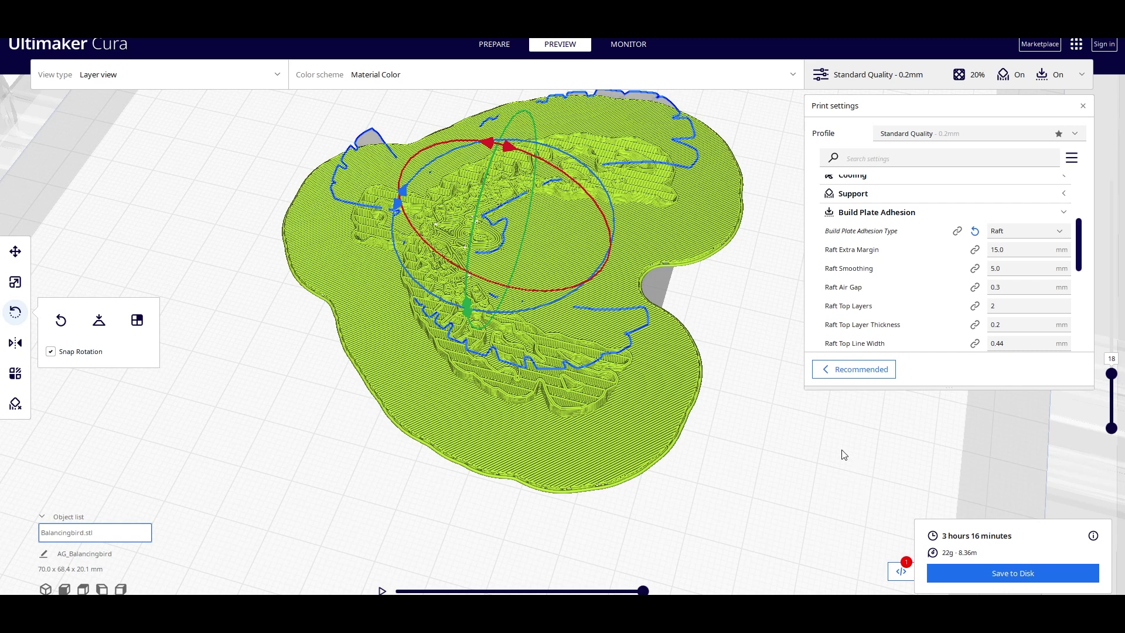
- Deselect the bird and examine the fully sliced model, its supports and the raft surface up close at layer 106
right_drag(701, 425, 713, 386)
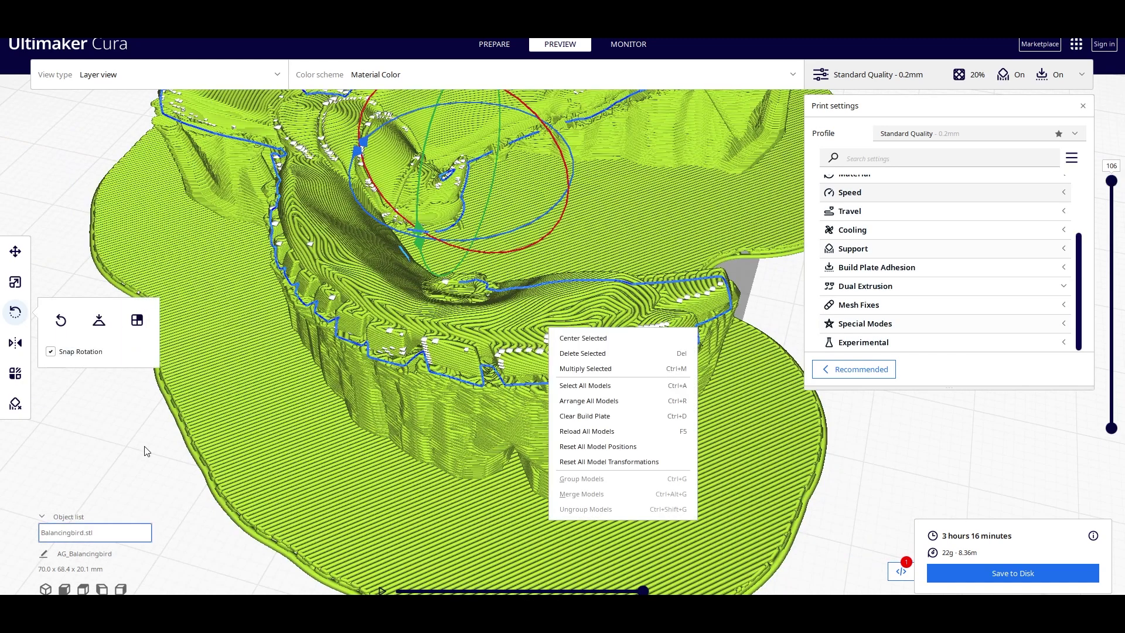
click(147, 451)
scroll(438, 418, down, 10)
right_drag(438, 418, 522, 354)
scroll(522, 353, up, 5)
scroll(486, 351, up, 10)
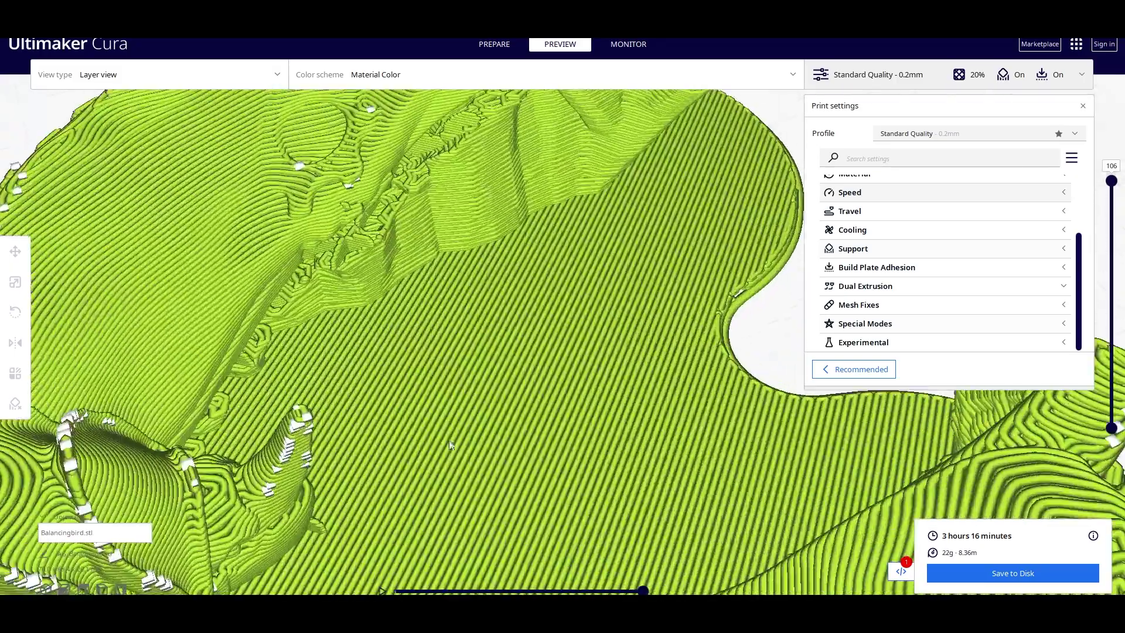